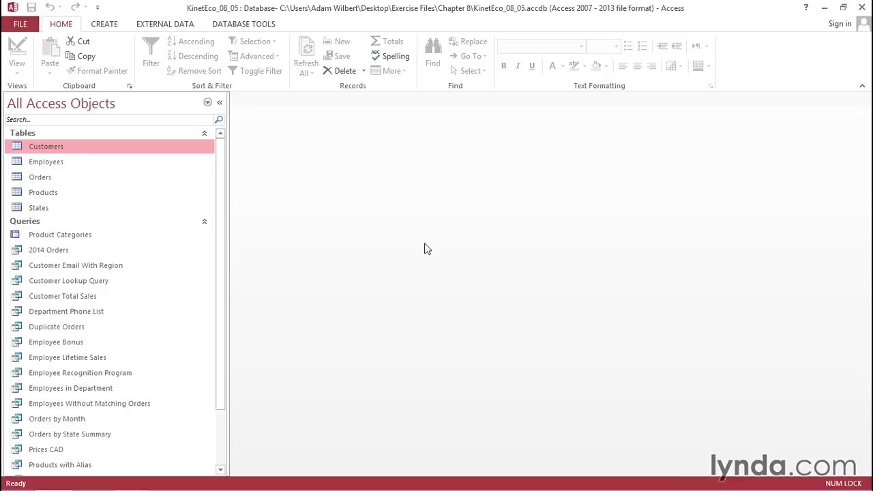
Step: Create a new query in design view and add the Employees table to it
{"action": "left_click", "coordinate": [106, 26]}
{"action": "left_click", "coordinate": [193, 67]}
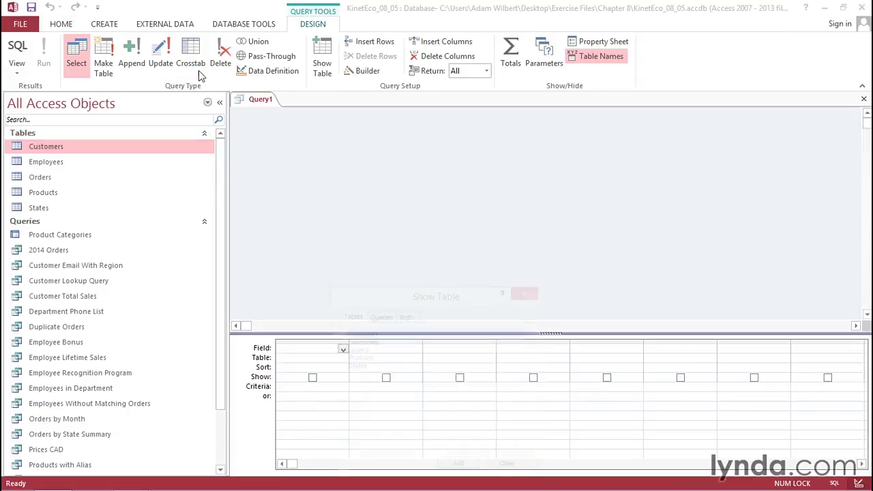
{"action": "left_click", "coordinate": [368, 343]}
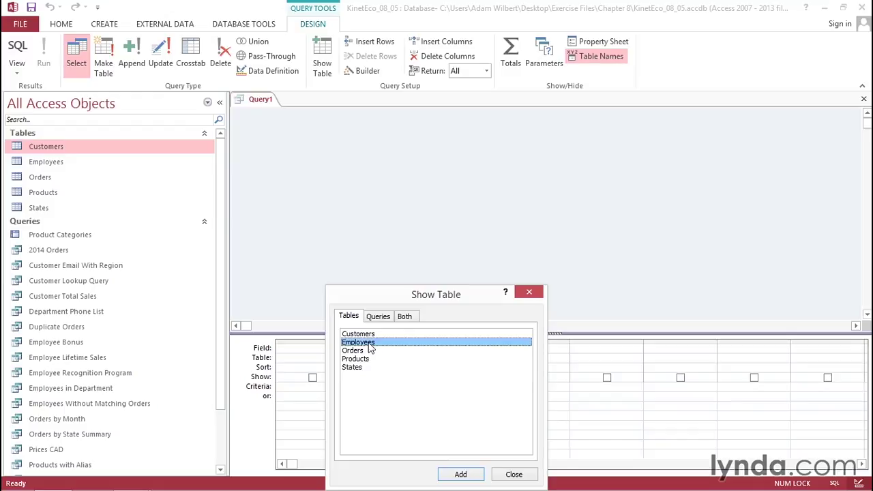
{"action": "double_click", "coordinate": [371, 344]}
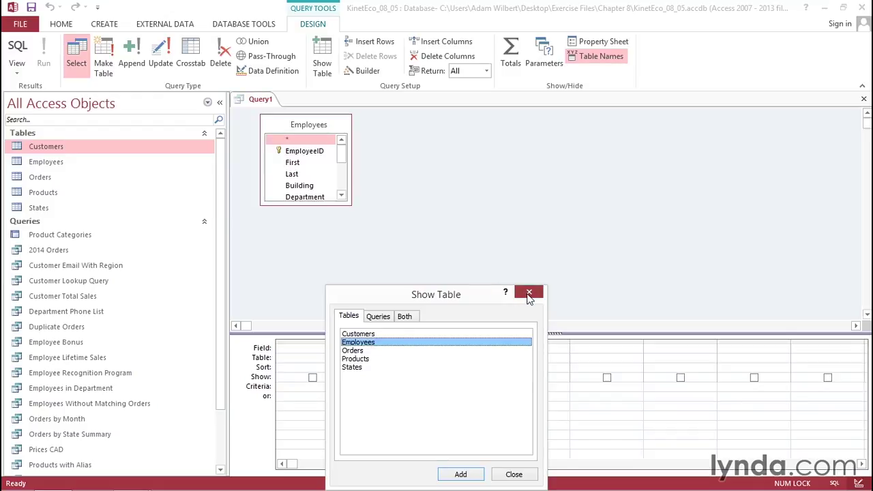
{"action": "left_click", "coordinate": [529, 293]}
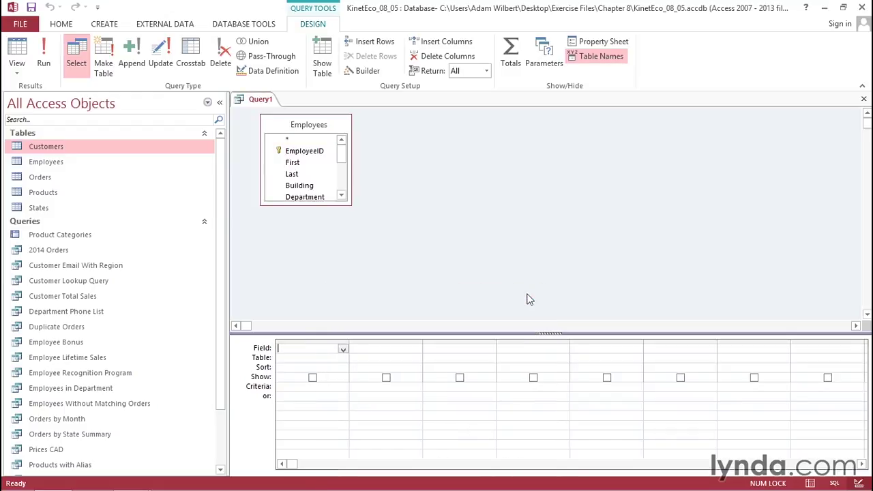
Step: Add the EmployeeID, First, Last and Salary fields to the query, run it to review the records, and return to the design
{"action": "double_click", "coordinate": [307, 153]}
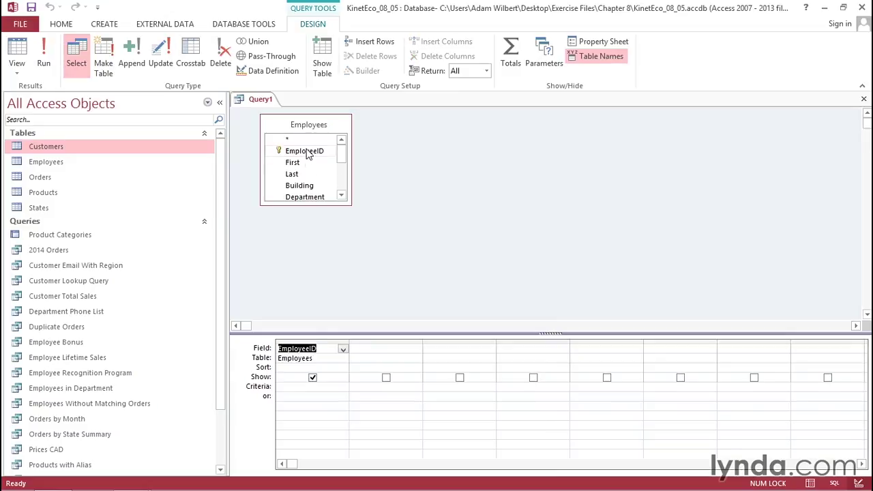
{"action": "double_click", "coordinate": [300, 162]}
{"action": "double_click", "coordinate": [302, 172]}
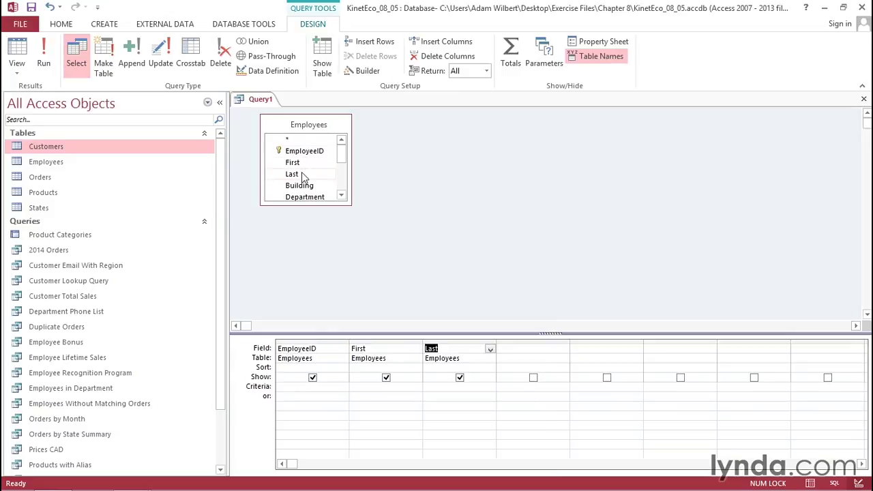
{"action": "left_click_drag", "start_coordinate": [341, 156], "coordinate": [345, 190]}
{"action": "double_click", "coordinate": [313, 184]}
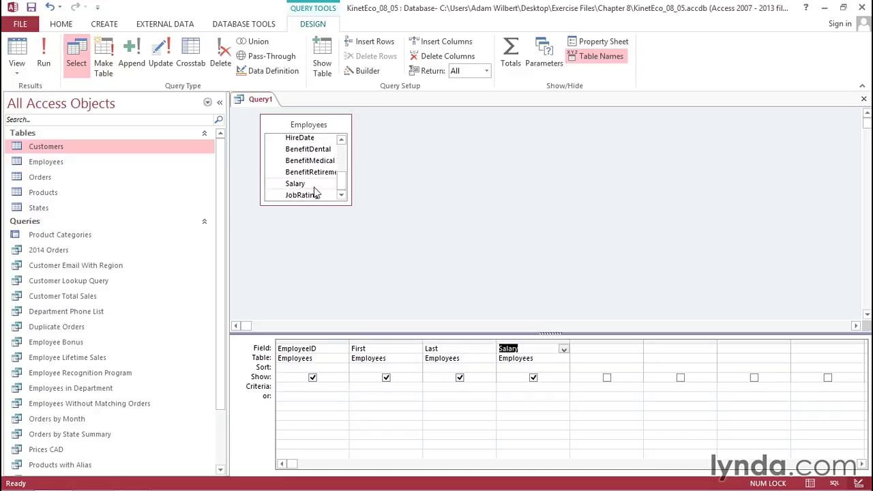
{"action": "left_click", "coordinate": [43, 58]}
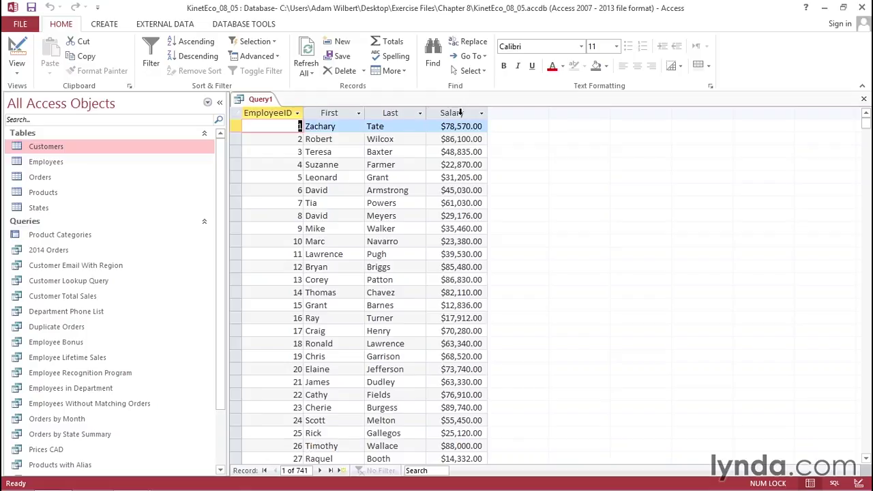
{"action": "left_click", "coordinate": [17, 48]}
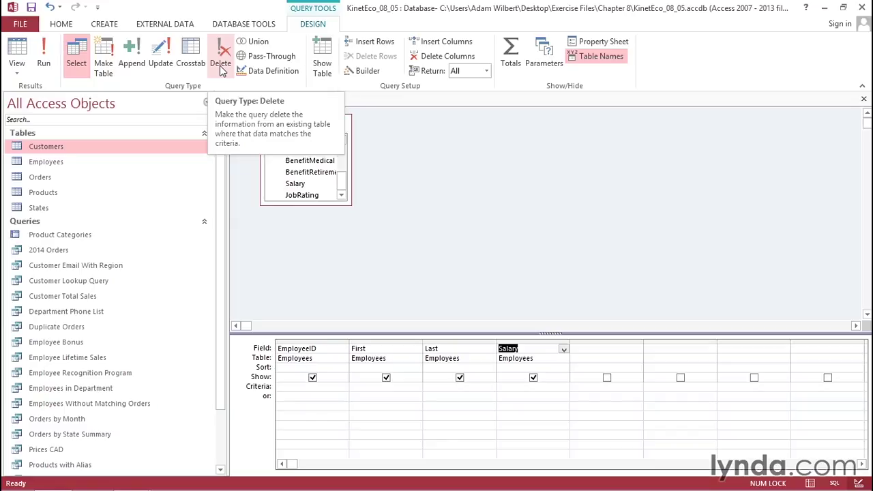
Step: Convert the select query to an update query and try to preview it, dismissing the message
{"action": "left_click", "coordinate": [162, 65]}
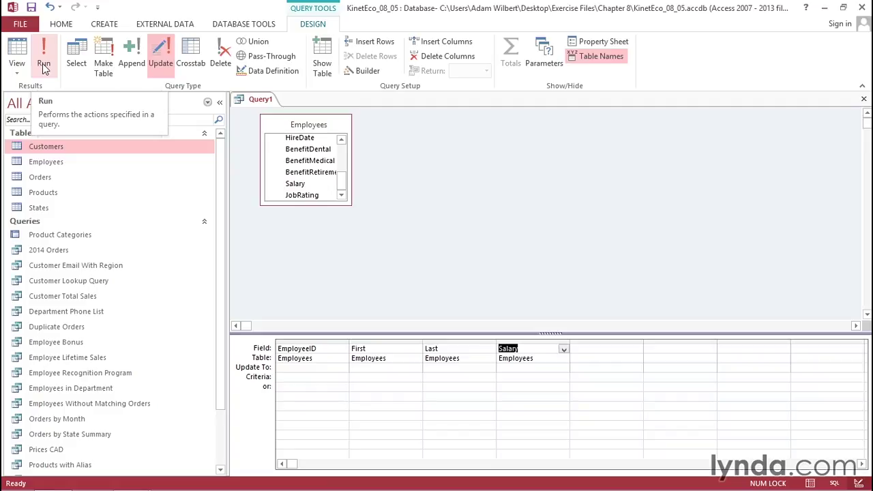
{"action": "left_click", "coordinate": [20, 54]}
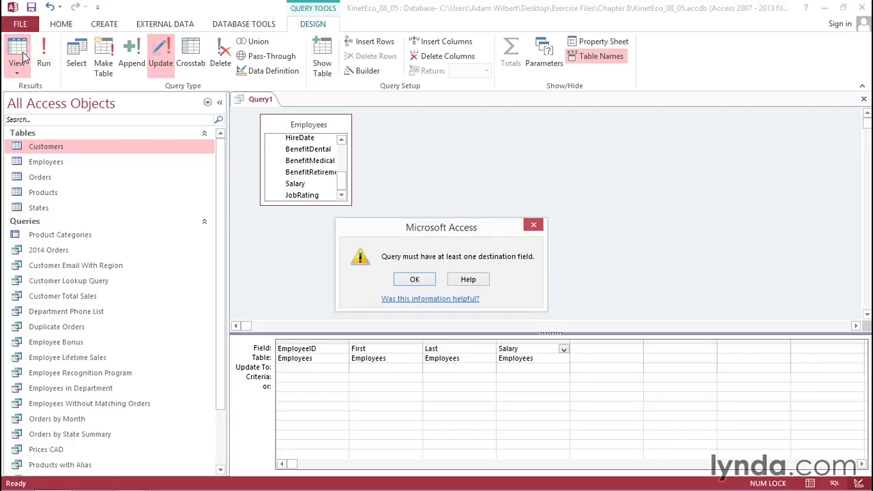
{"action": "left_click", "coordinate": [421, 282]}
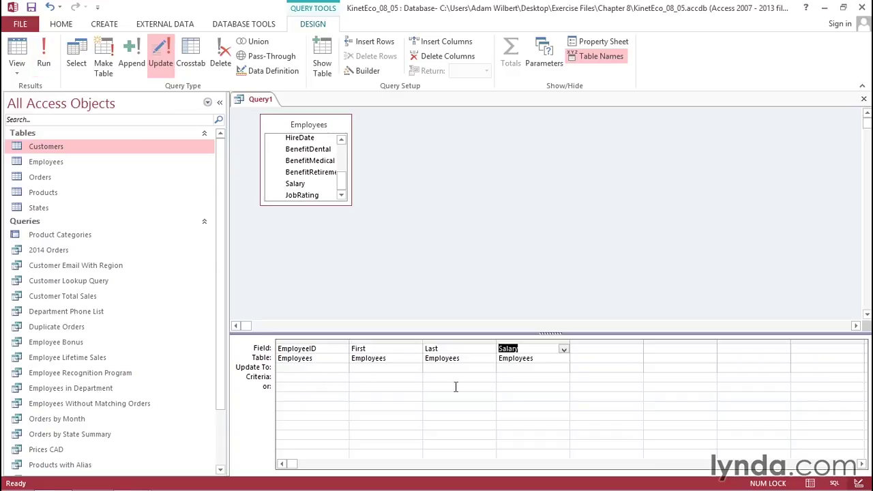
Step: Use the Expression Builder on Salary's Update To cell to insert the Employees table's Salary field, [Employees]![Salary]
{"action": "left_click", "coordinate": [524, 368]}
{"action": "right_click", "coordinate": [524, 368]}
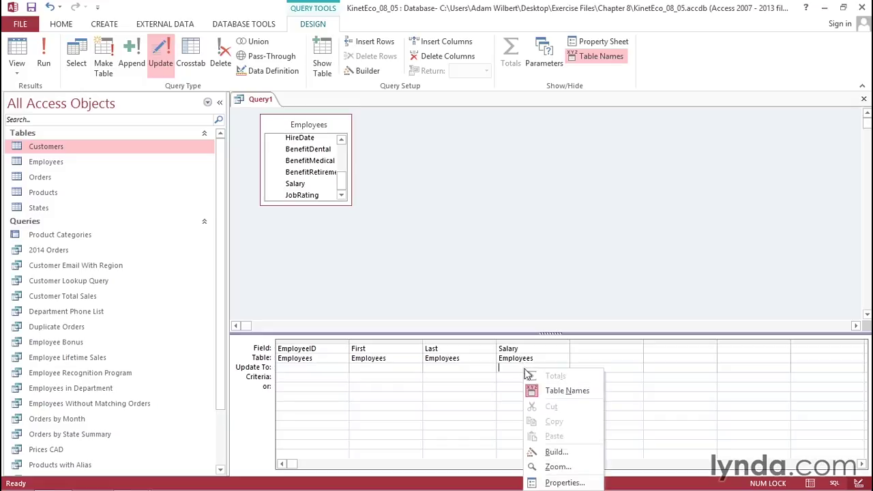
{"action": "left_click", "coordinate": [559, 452]}
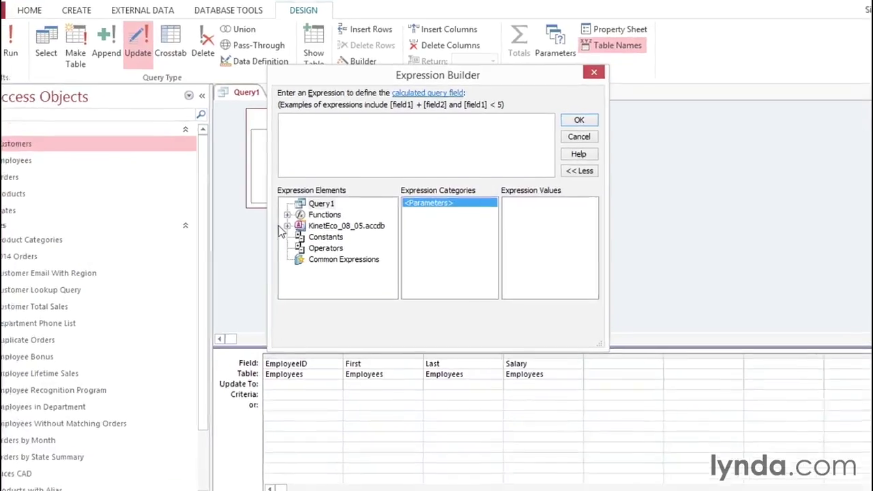
{"action": "left_click", "coordinate": [273, 231]}
{"action": "double_click", "coordinate": [323, 242]}
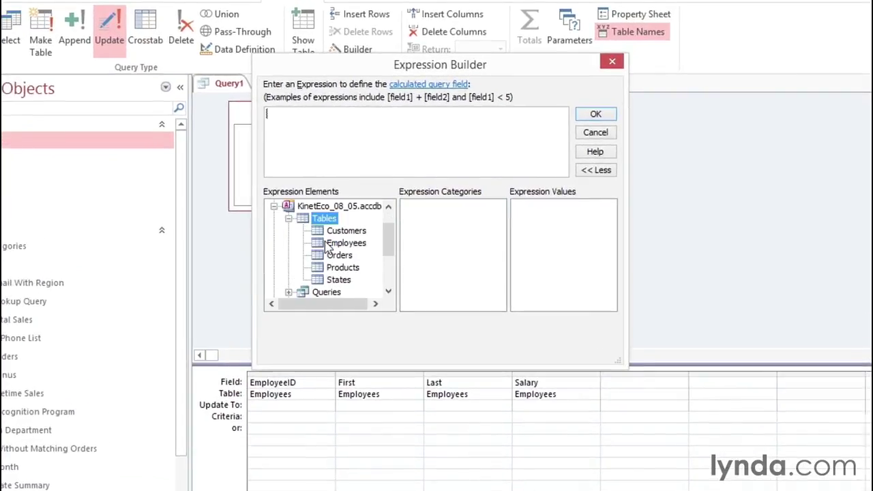
{"action": "left_click", "coordinate": [341, 246]}
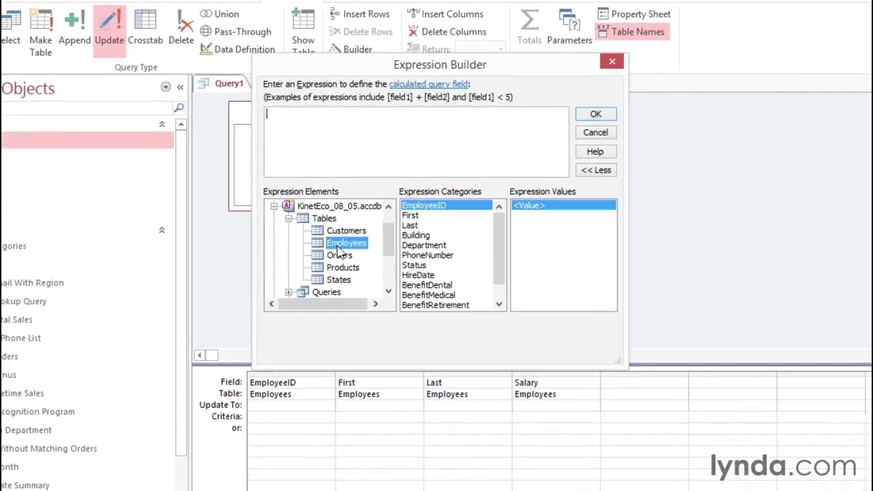
{"action": "left_click_drag", "start_coordinate": [498, 257], "coordinate": [501, 273]}
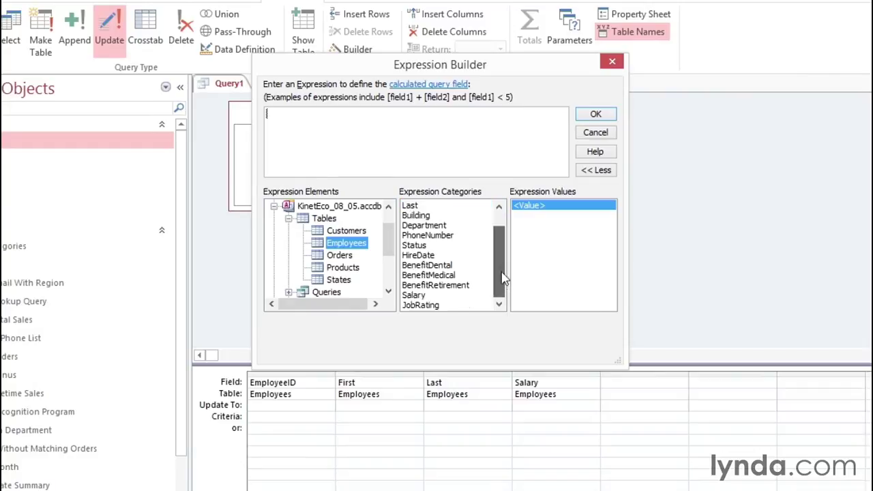
{"action": "double_click", "coordinate": [414, 296]}
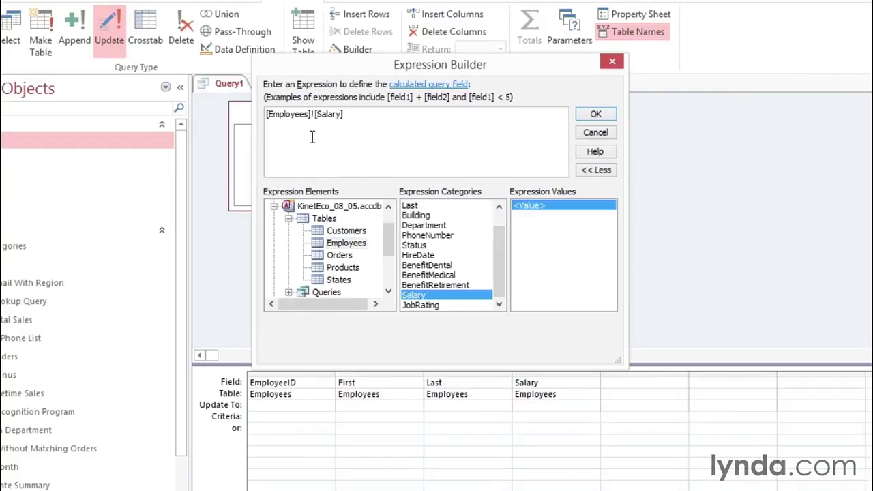
Step: Multiply the Salary expression by 1.02, widen its column to show it fully, and preview the records it affects
{"action": "type", "text": "*1.02"}
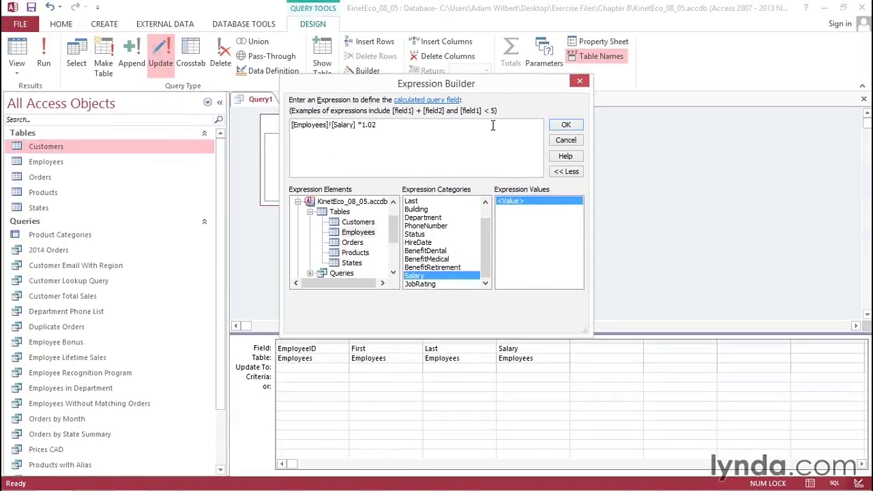
{"action": "left_click", "coordinate": [565, 123]}
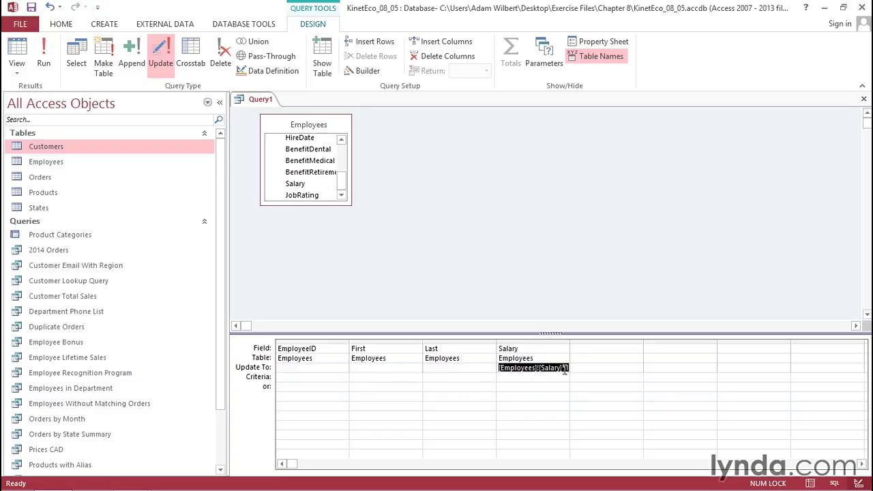
{"action": "left_click_drag", "start_coordinate": [569, 341], "coordinate": [590, 344]}
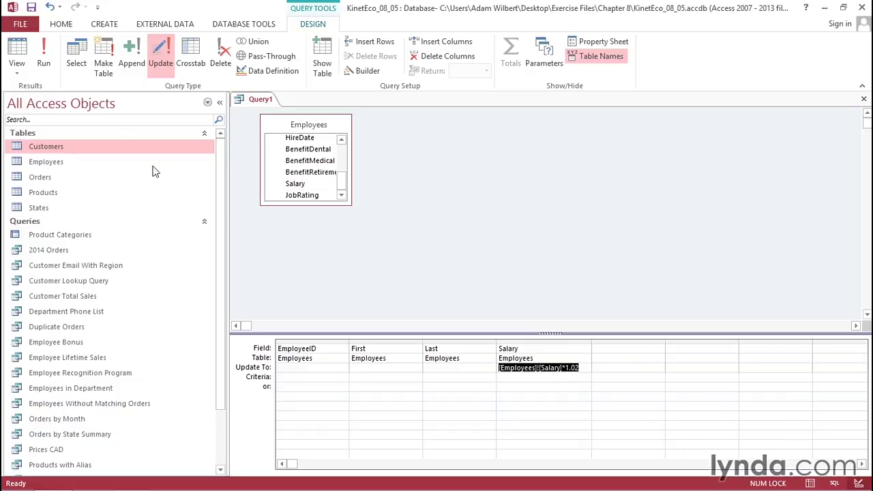
{"action": "left_click", "coordinate": [19, 52]}
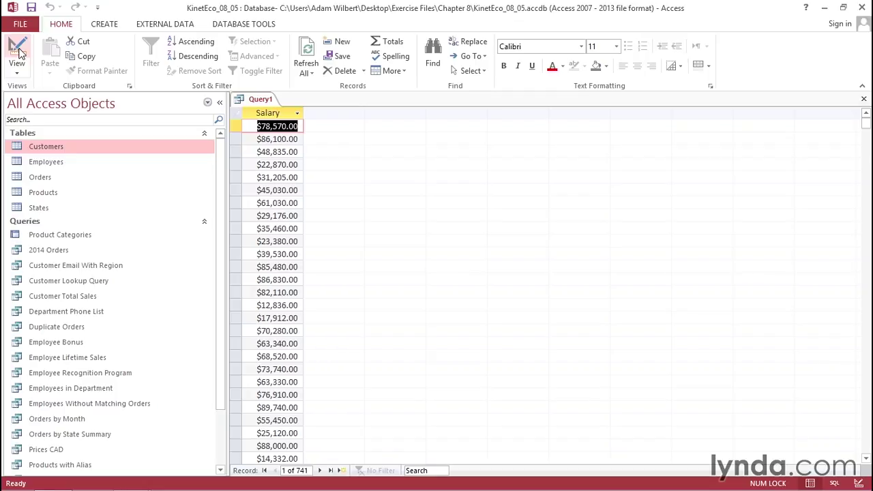
{"action": "left_click", "coordinate": [19, 52]}
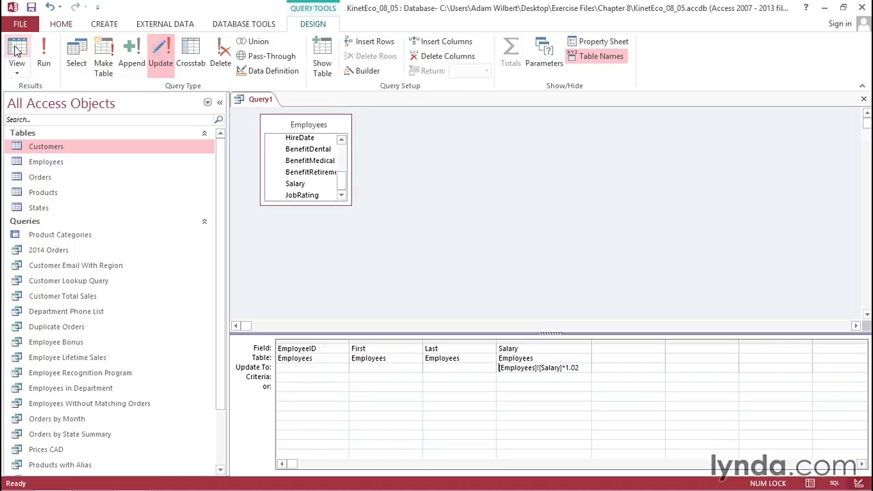
Step: Run the update query and accept the salary changes, but decline the update when running it a second time
{"action": "left_click", "coordinate": [46, 55]}
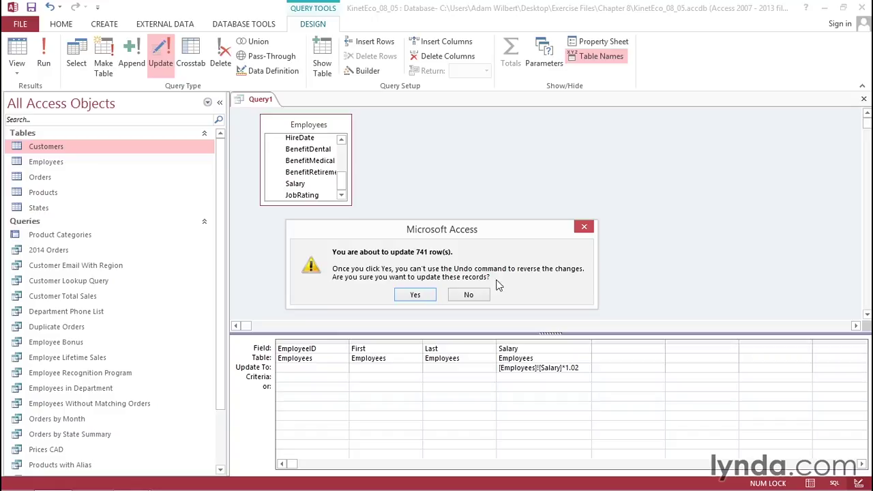
{"action": "left_click", "coordinate": [418, 294]}
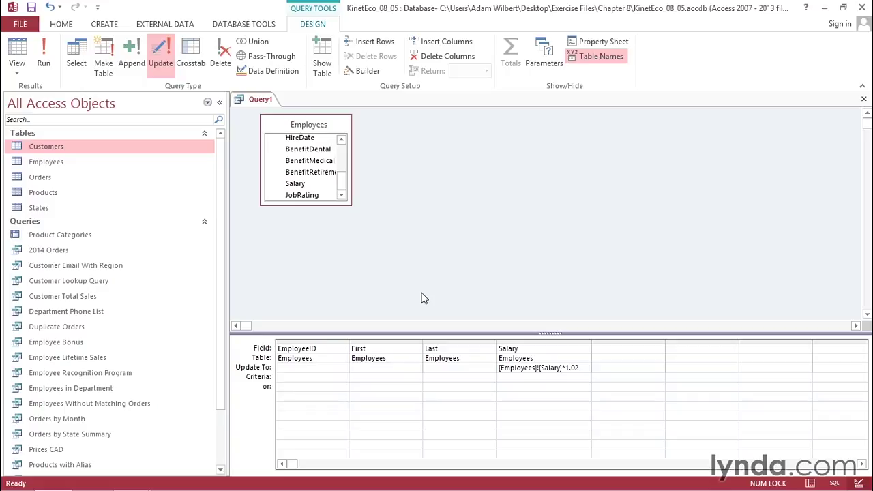
{"action": "left_click", "coordinate": [45, 65]}
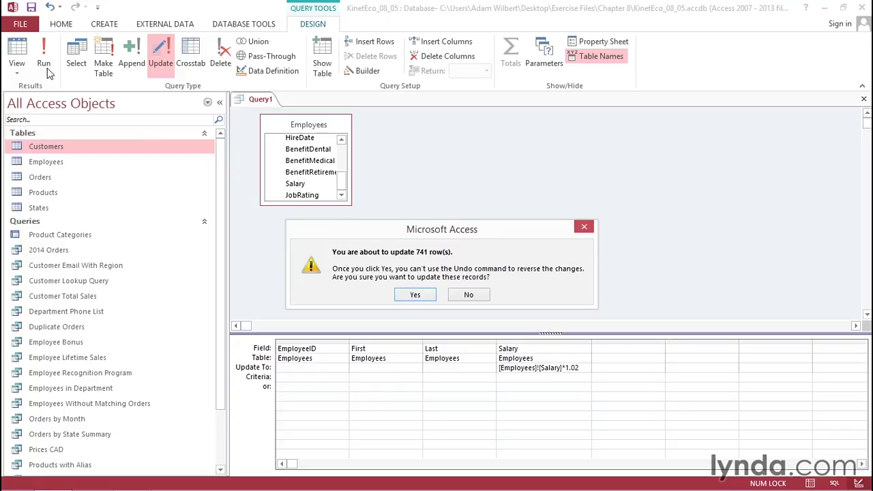
{"action": "left_click", "coordinate": [468, 296]}
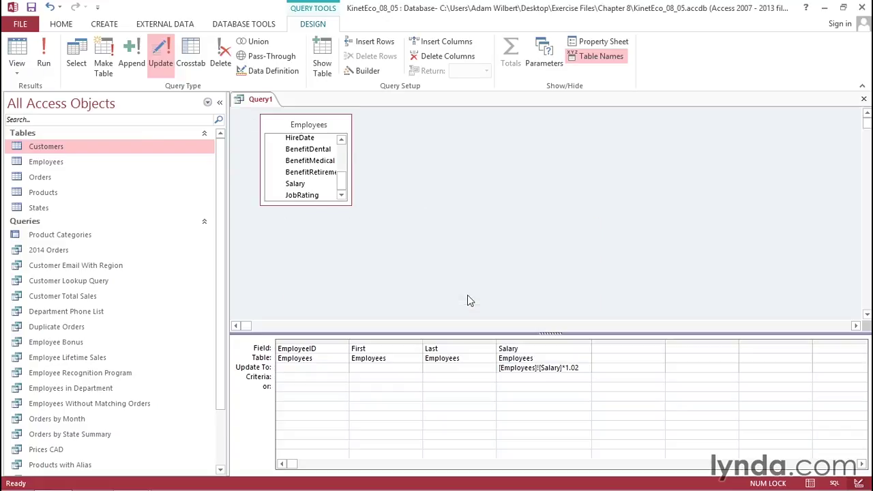
Step: Open the Employees table and examine its Salary column
{"action": "double_click", "coordinate": [77, 163]}
{"action": "left_click_drag", "start_coordinate": [545, 471], "coordinate": [611, 482]}
{"action": "left_click", "coordinate": [743, 114]}
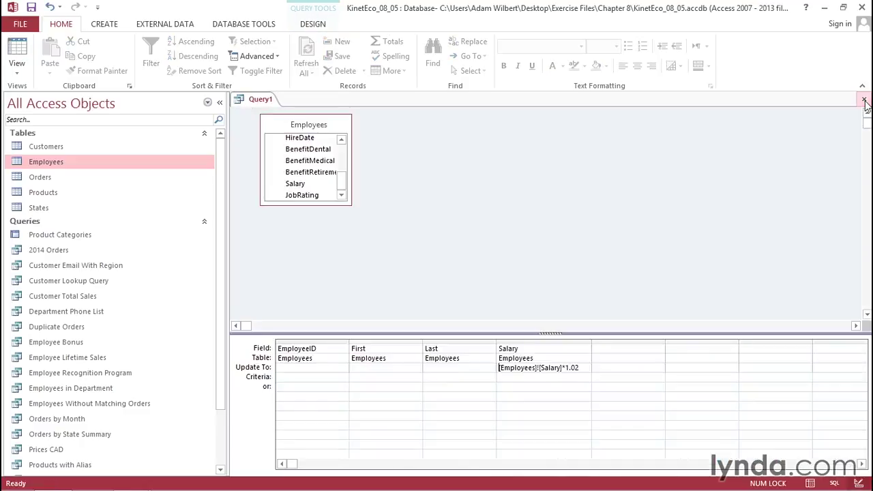
Step: Close the Employees table and the update query without saving the query design
{"action": "left_click", "coordinate": [863, 100]}
{"action": "left_click", "coordinate": [863, 101]}
{"action": "left_click", "coordinate": [441, 288]}
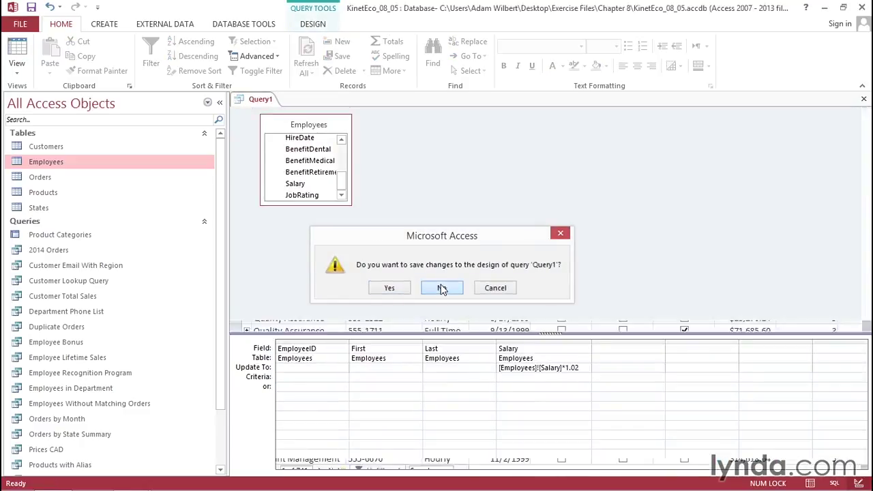
Step: Open the Products table, examine the Deluxe entries in the ProductLine column, and close the table
{"action": "double_click", "coordinate": [75, 193]}
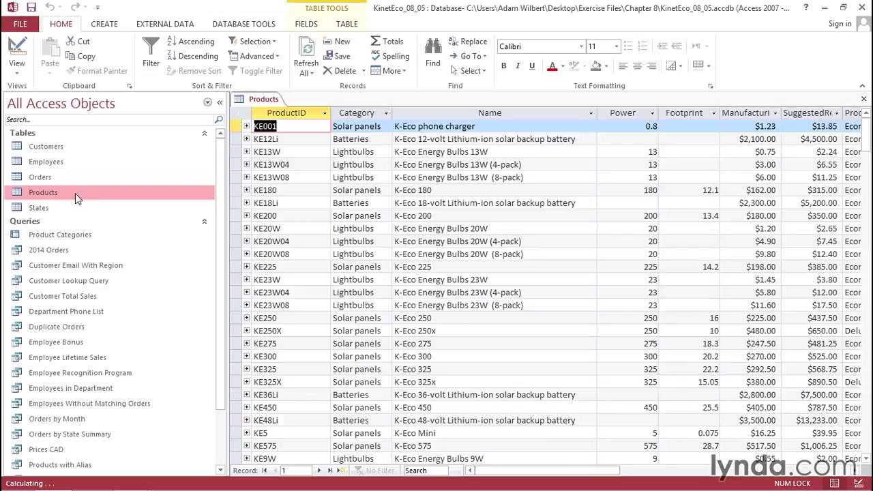
{"action": "left_click_drag", "start_coordinate": [550, 472], "coordinate": [588, 478]}
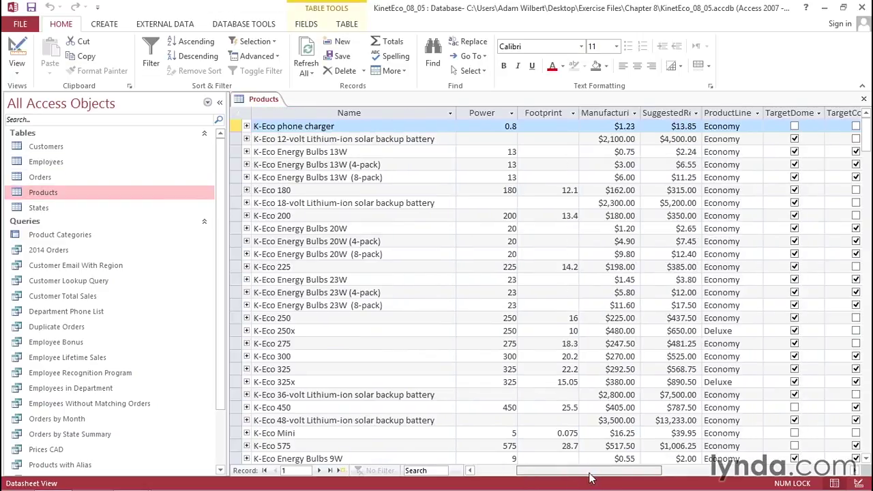
{"action": "left_click", "coordinate": [737, 114]}
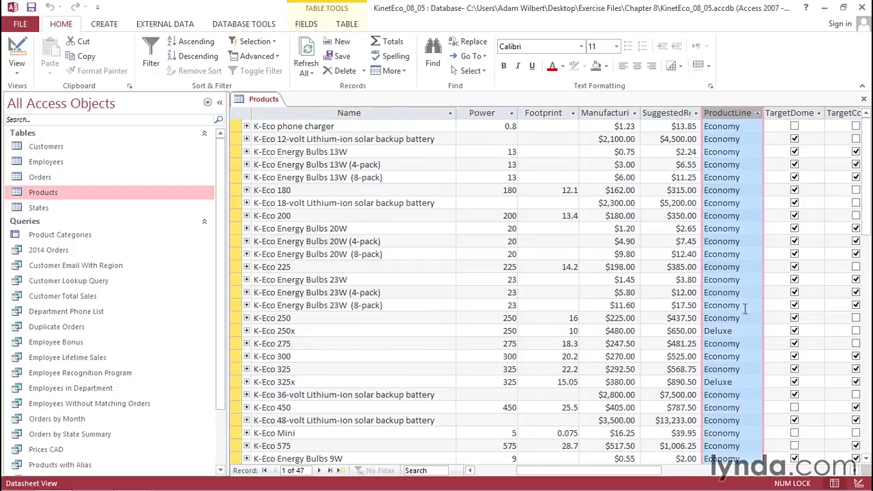
{"action": "left_click", "coordinate": [723, 332]}
{"action": "left_click", "coordinate": [734, 382]}
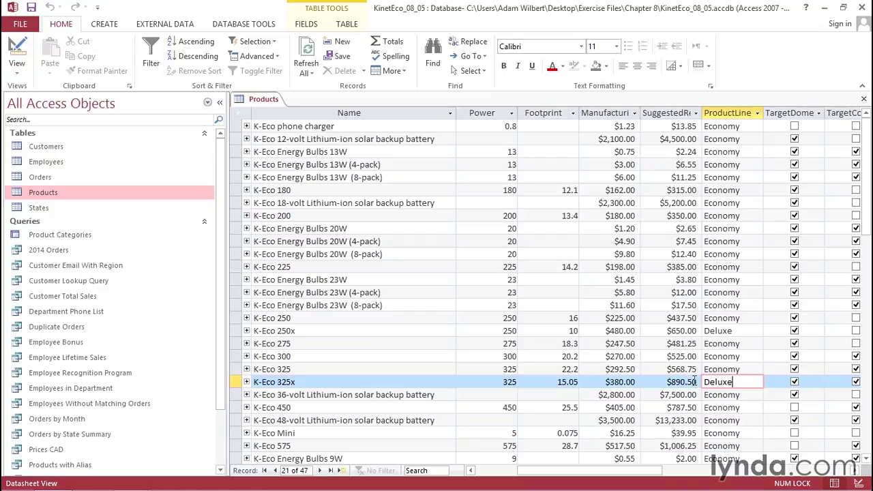
{"action": "left_click", "coordinate": [863, 101]}
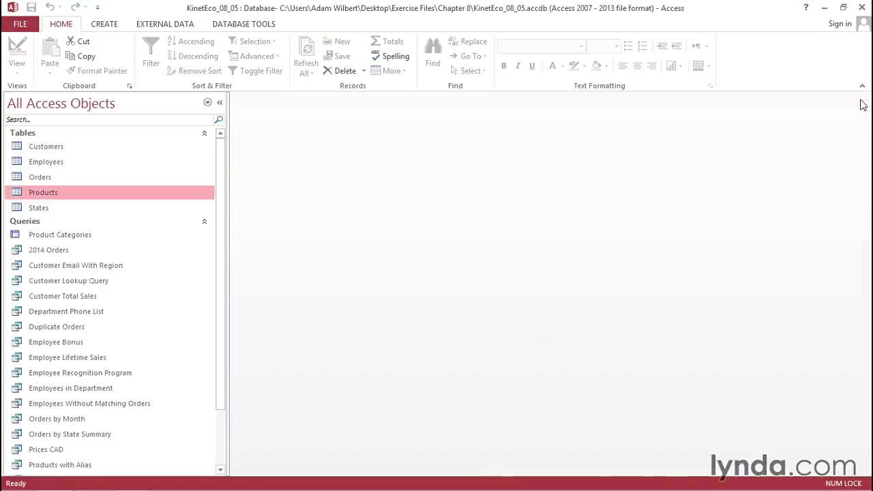
Step: Create a new query in design view based on the Products table and enlarge the table's field list
{"action": "left_click", "coordinate": [99, 26]}
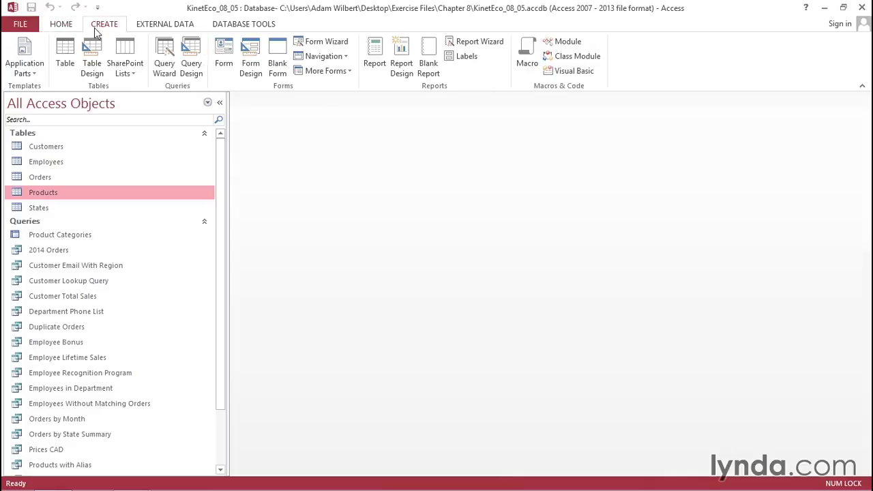
{"action": "left_click", "coordinate": [191, 64]}
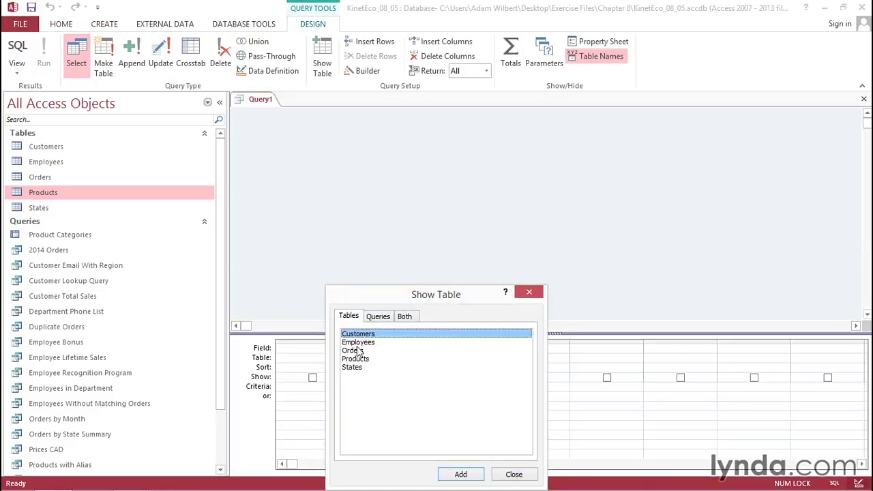
{"action": "double_click", "coordinate": [356, 360]}
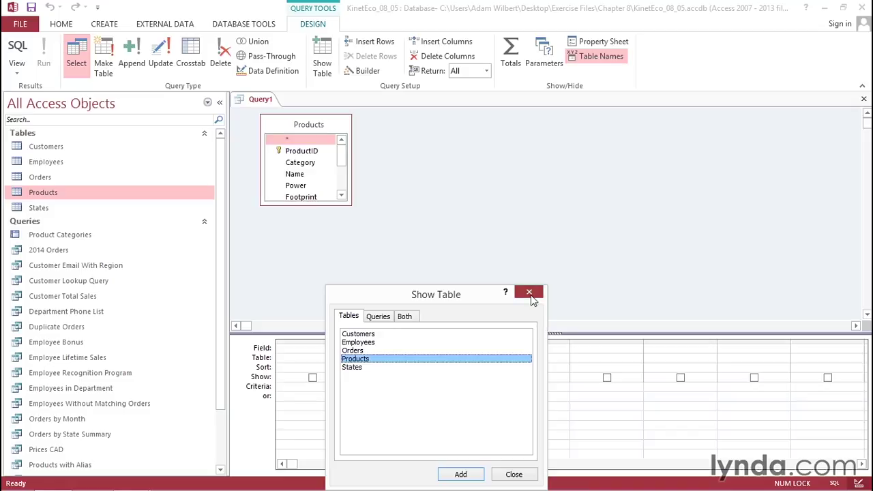
{"action": "left_click", "coordinate": [529, 293]}
{"action": "left_click_drag", "start_coordinate": [350, 204], "coordinate": [397, 262]}
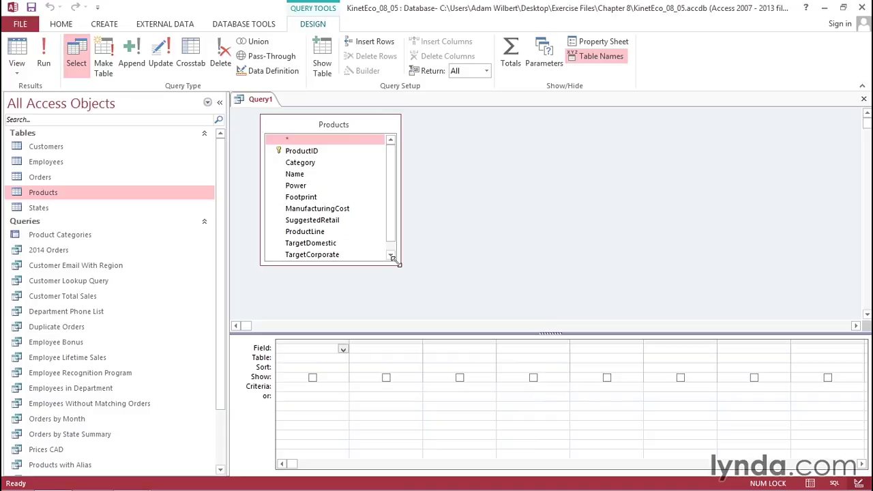
Step: Add the SuggestedRetail and ProductLine fields to the query and set the ProductLine criteria to "deluxe"
{"action": "scroll", "coordinate": [392, 249], "scroll_direction": "down", "scroll_amount": 1}
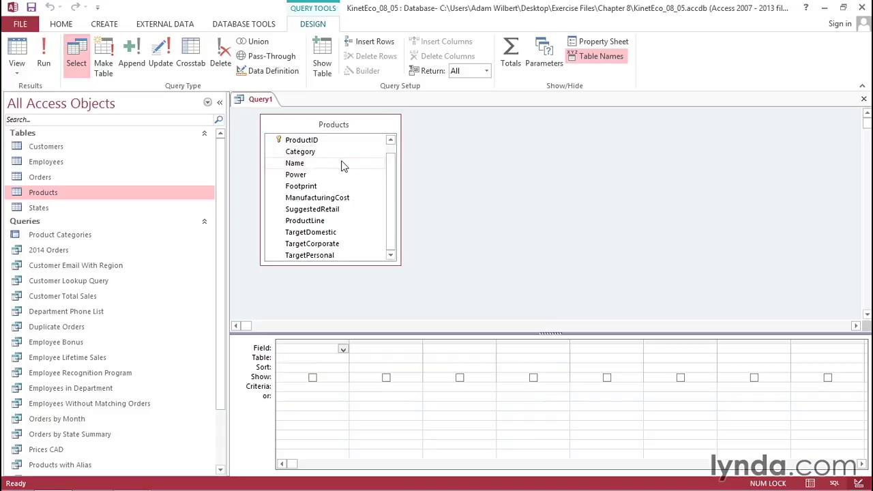
{"action": "double_click", "coordinate": [326, 209]}
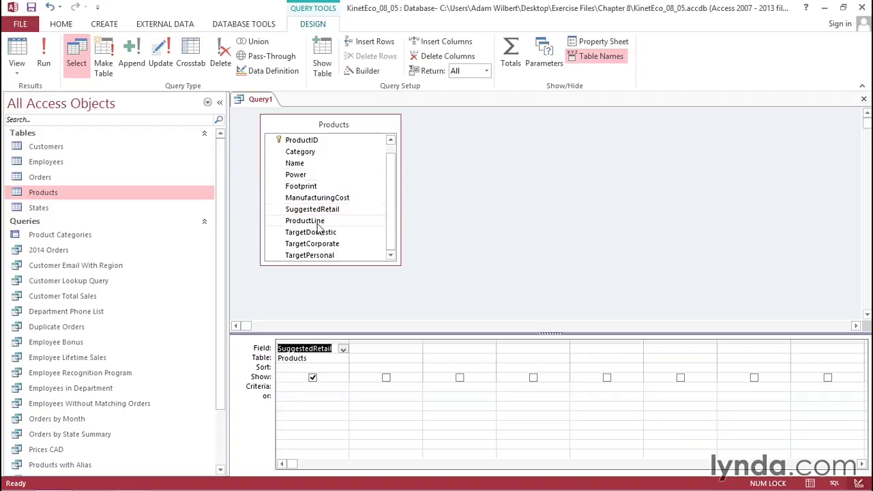
{"action": "double_click", "coordinate": [321, 221]}
{"action": "left_click", "coordinate": [316, 225]}
{"action": "left_click", "coordinate": [368, 387]}
{"action": "type", "text": "deluxe"}
{"action": "key", "text": "Tab"}
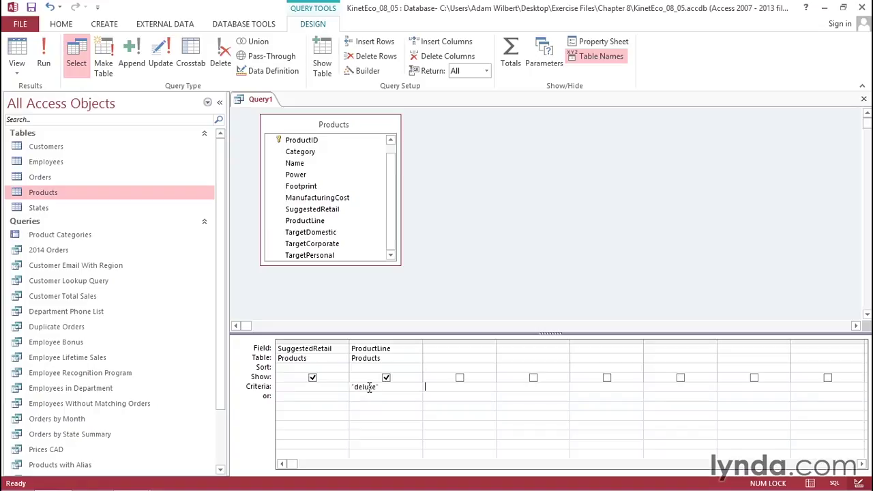
Step: Convert the query to an update query and build the SuggestedRetail update expression [Products]![SuggestedRetail] *1.1
{"action": "left_click", "coordinate": [162, 70]}
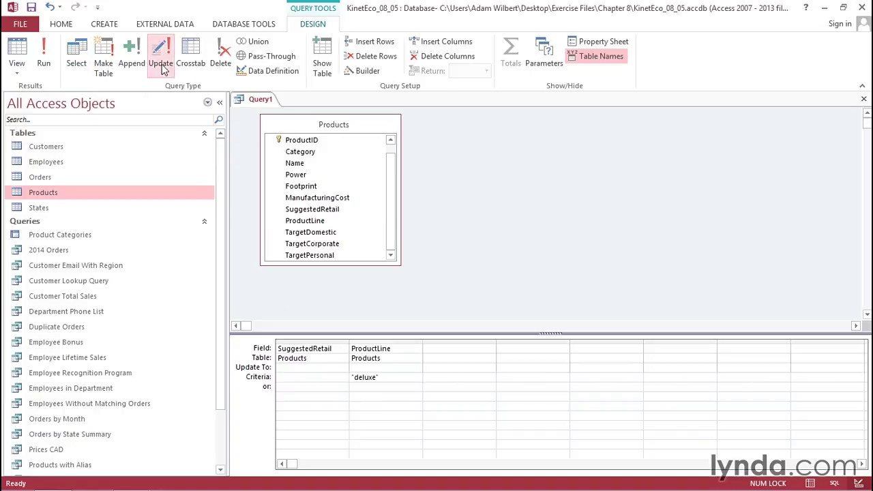
{"action": "left_click", "coordinate": [286, 367]}
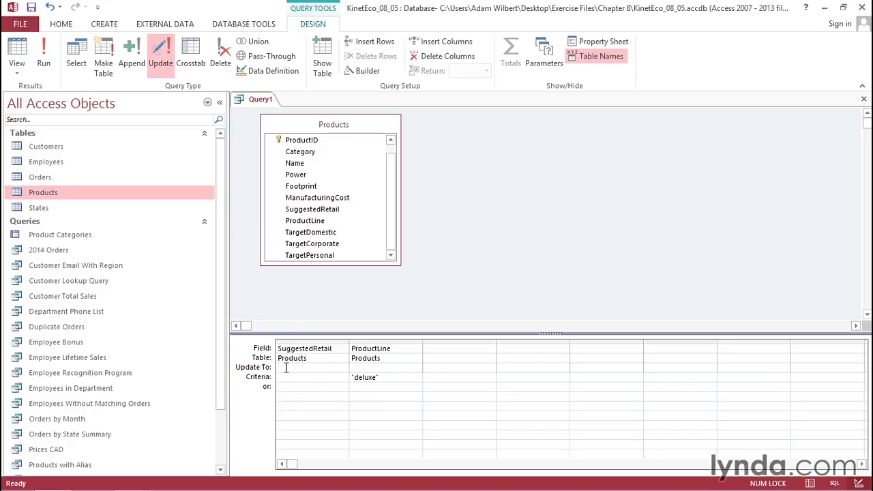
{"action": "right_click", "coordinate": [286, 367]}
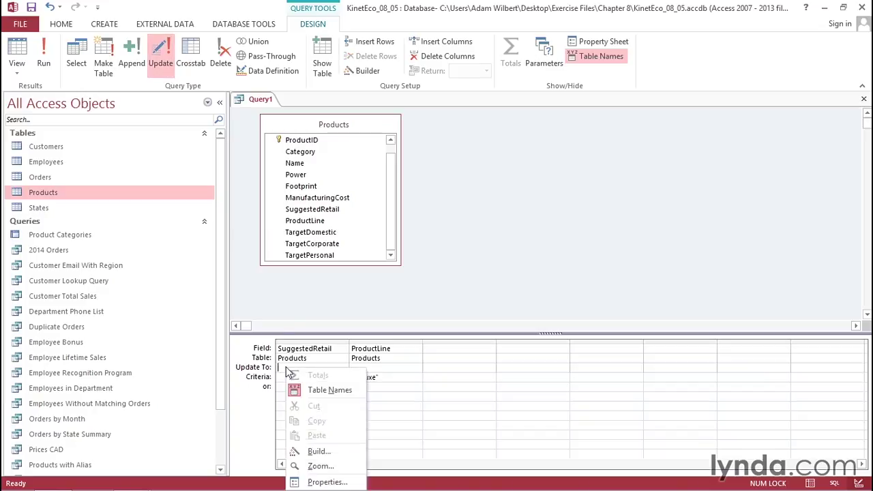
{"action": "left_click", "coordinate": [332, 452]}
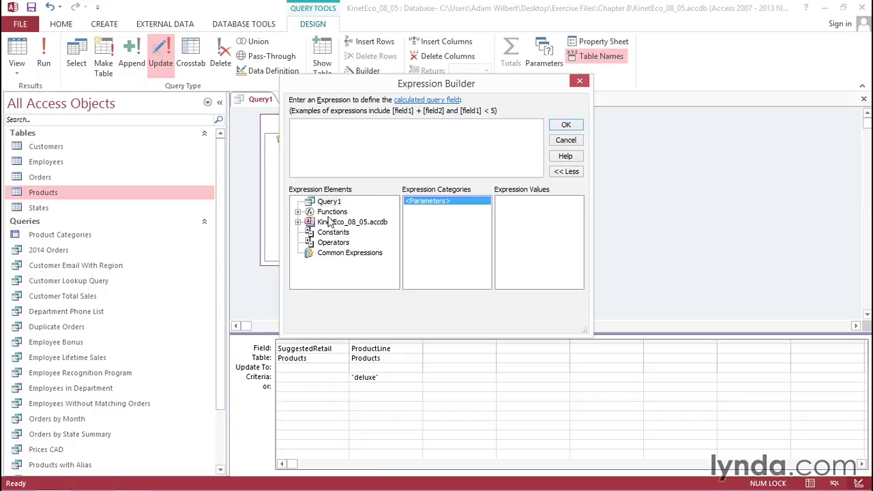
{"action": "double_click", "coordinate": [328, 224]}
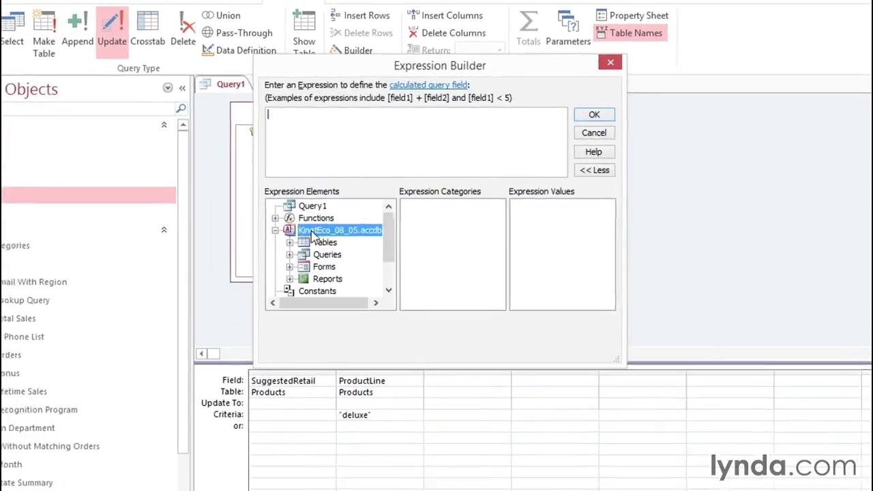
{"action": "double_click", "coordinate": [322, 242]}
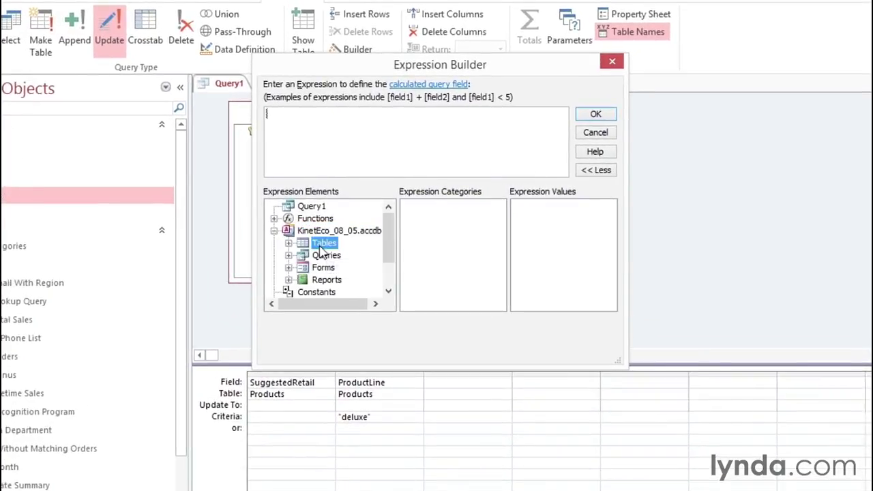
{"action": "left_click", "coordinate": [342, 268]}
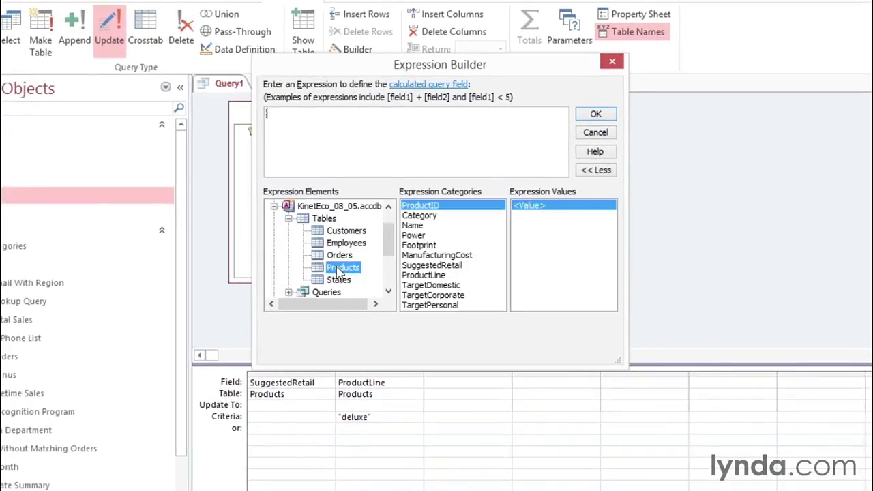
{"action": "double_click", "coordinate": [426, 266]}
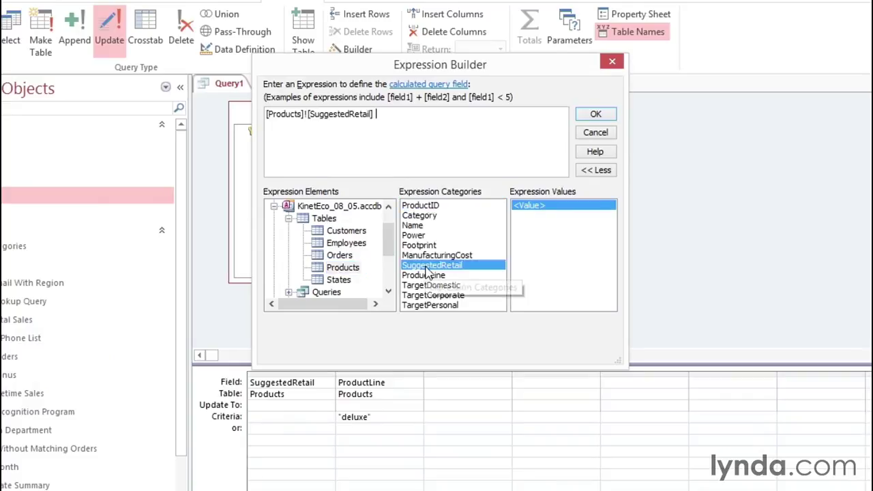
{"action": "type", "text": "*"}
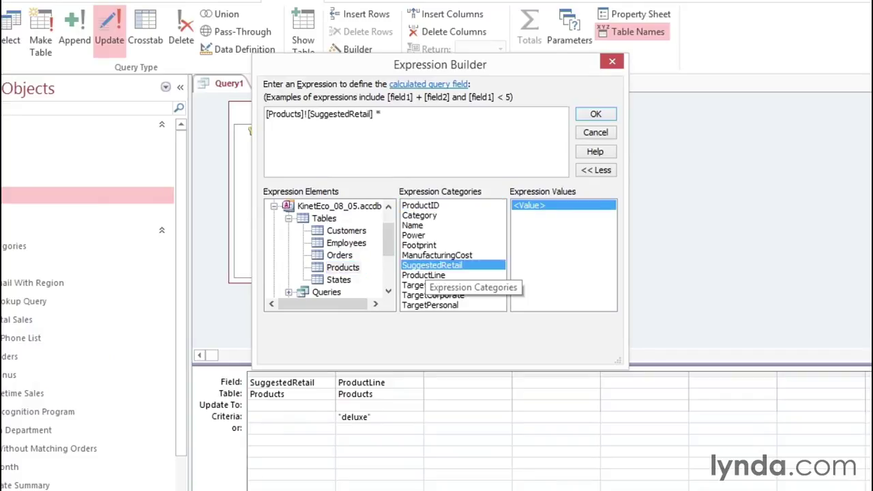
{"action": "type", "text": "1.1"}
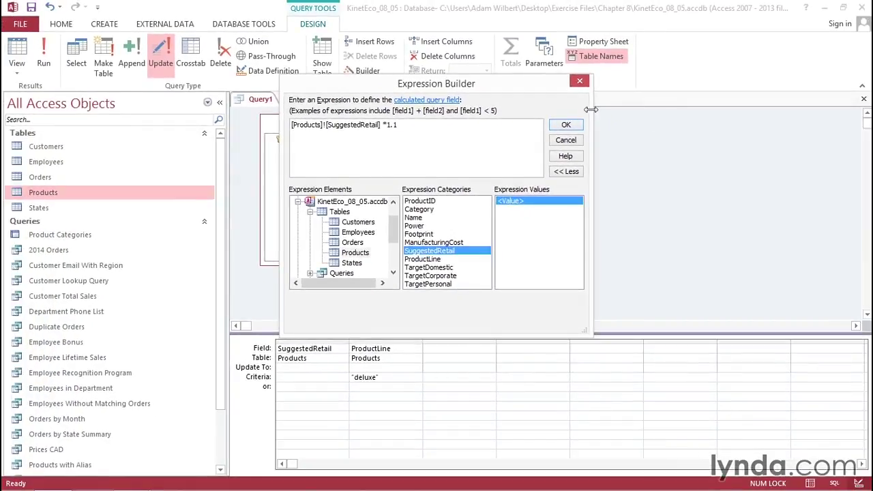
{"action": "left_click", "coordinate": [565, 125]}
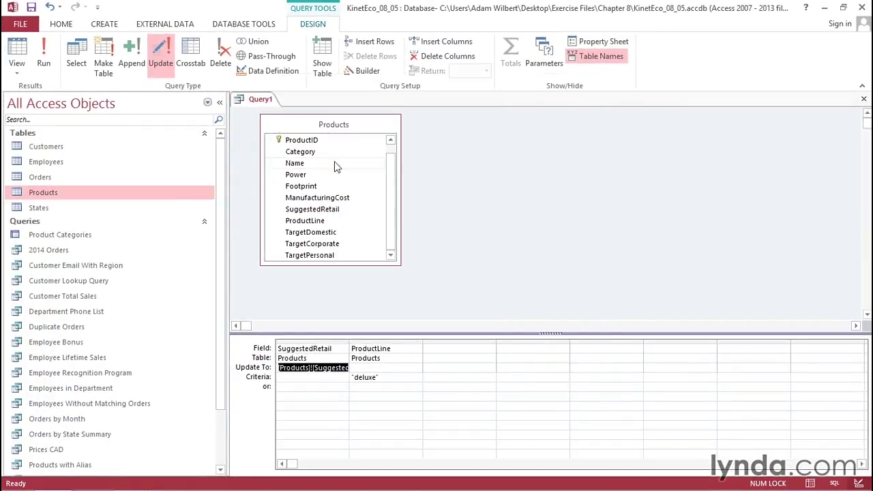
Step: Preview the SuggestedRetail records affected by the query, then run the update and accept the changes
{"action": "left_click", "coordinate": [22, 52]}
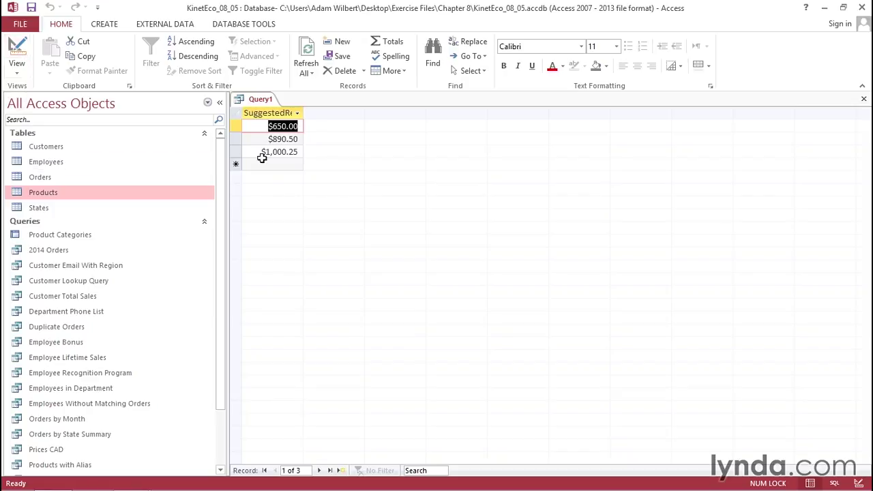
{"action": "left_click", "coordinate": [17, 49]}
{"action": "left_click", "coordinate": [43, 55]}
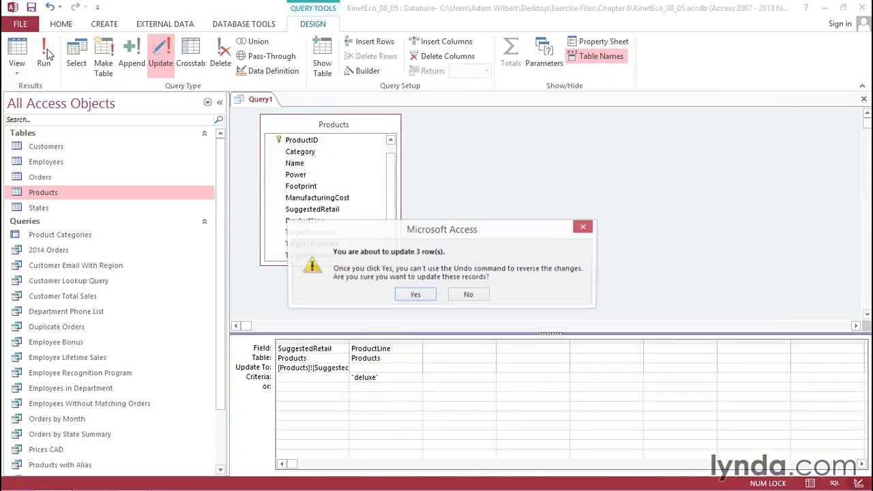
{"action": "left_click", "coordinate": [415, 296]}
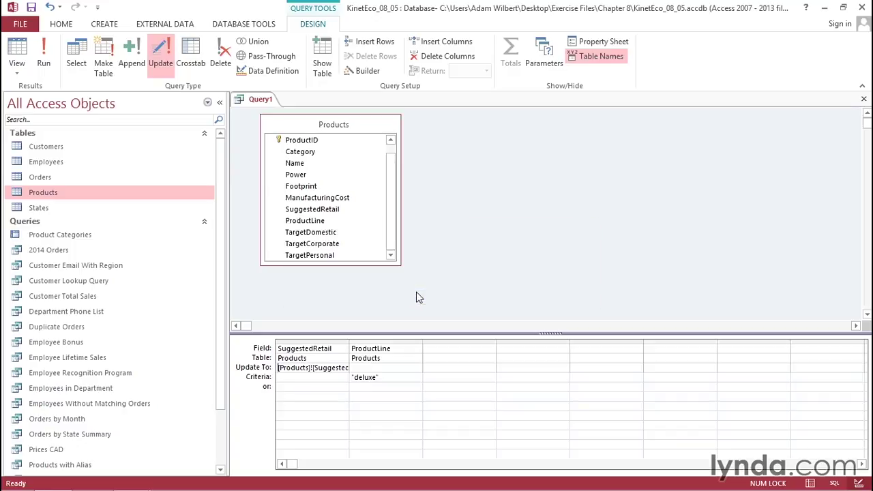